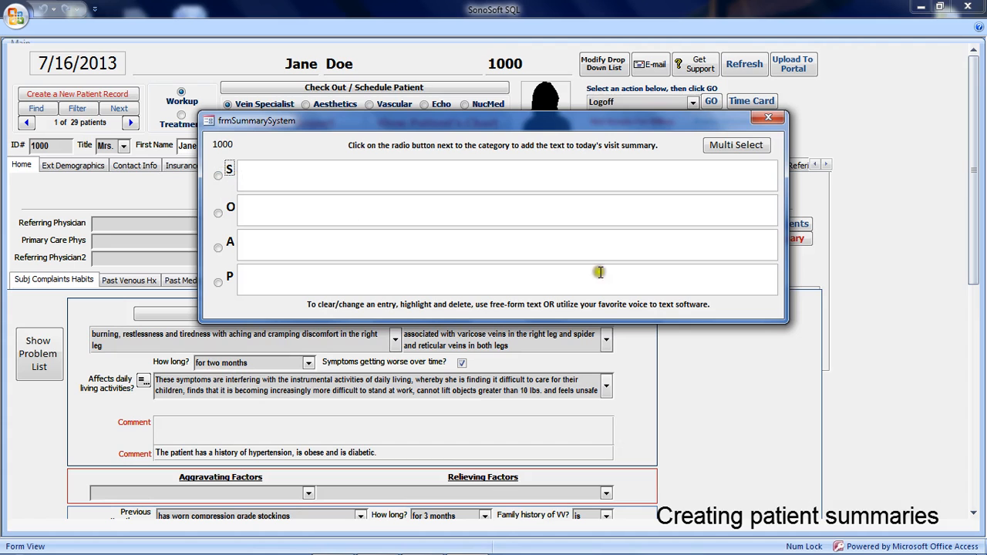
# Add the daily living activities statement to the Subjective section of today's visit summary.
pyautogui.click(768, 117)
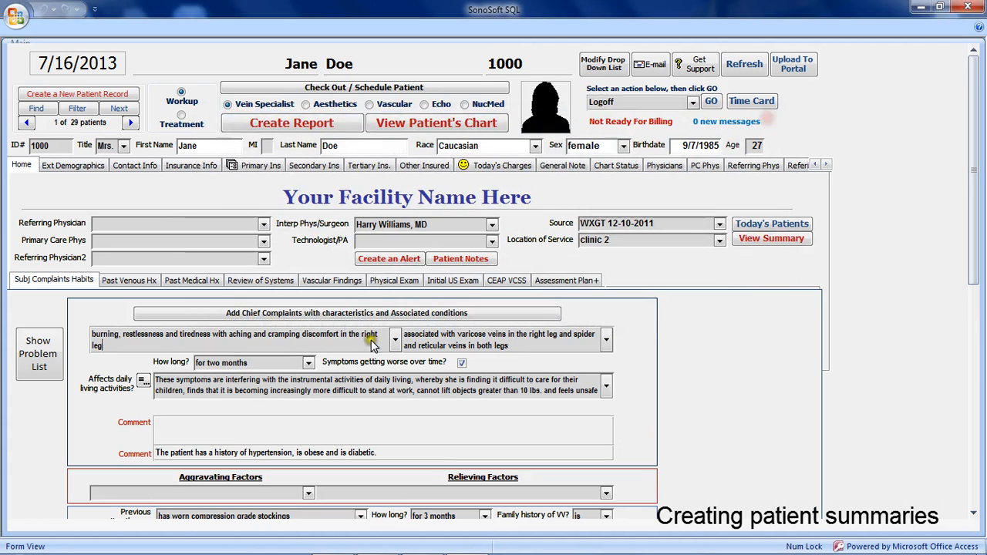
pyautogui.click(248, 385)
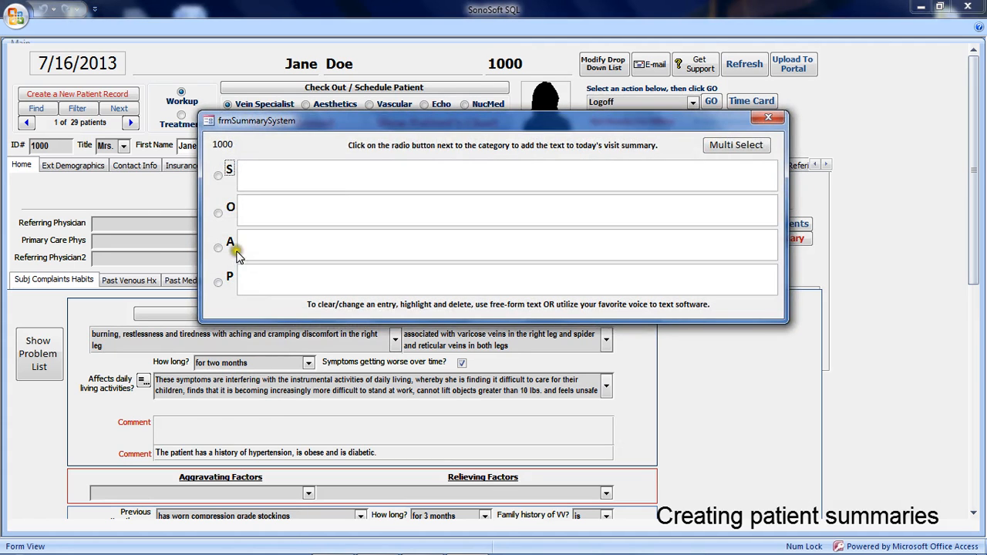
pyautogui.click(220, 178)
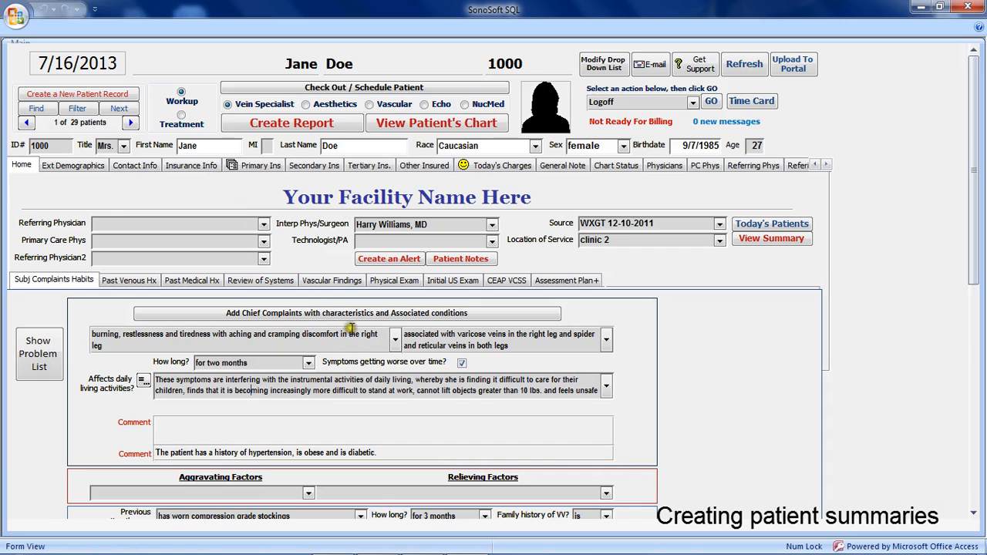
# Clear the Subjective entry in today's summary, try free-form text in its place, and close the summary.
pyautogui.click(343, 333)
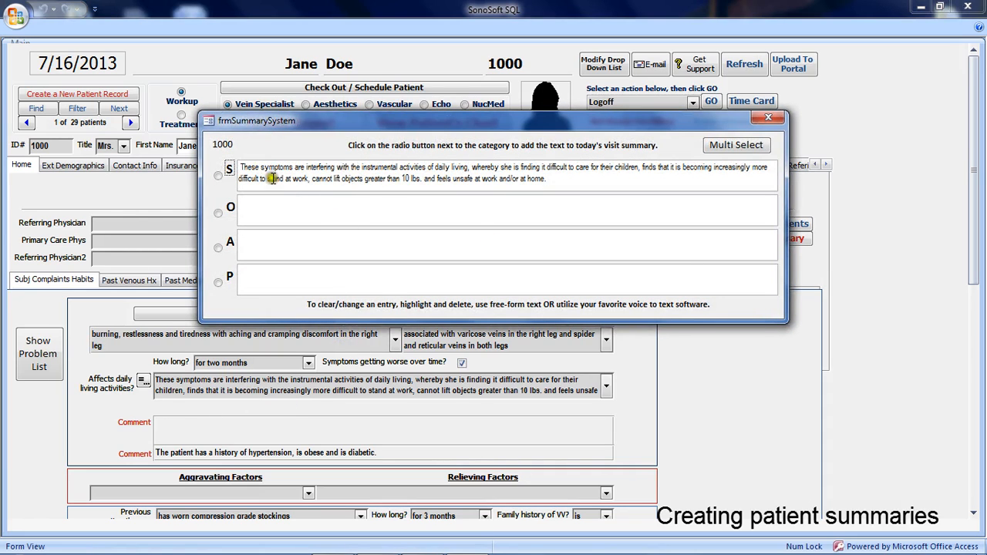
pyautogui.tripleClick(555, 185)
pyautogui.press('Delete')
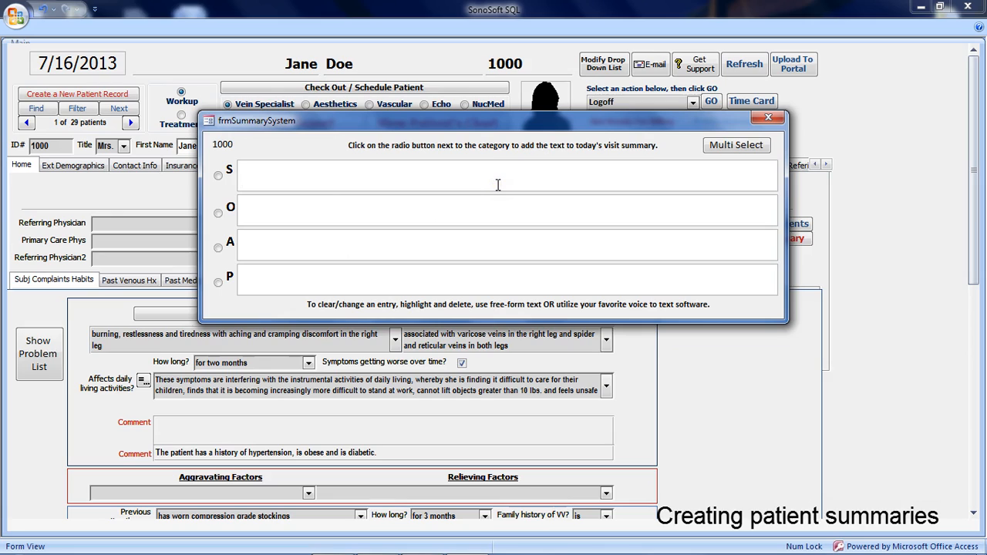
pyautogui.write('kvjabdkvbdv')
pyautogui.click(765, 122)
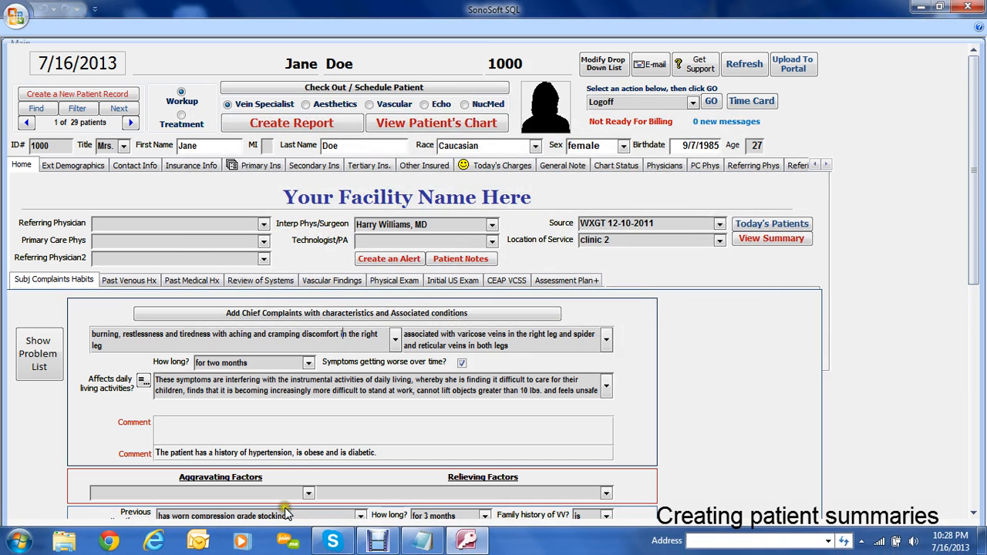
# Add the right leg chief complaint to Subjective and copy "varicose veins in the right leg and spider and reticular veins in both legs" into Objective.
pyautogui.doubleClick(192, 334)
pyautogui.click(218, 176)
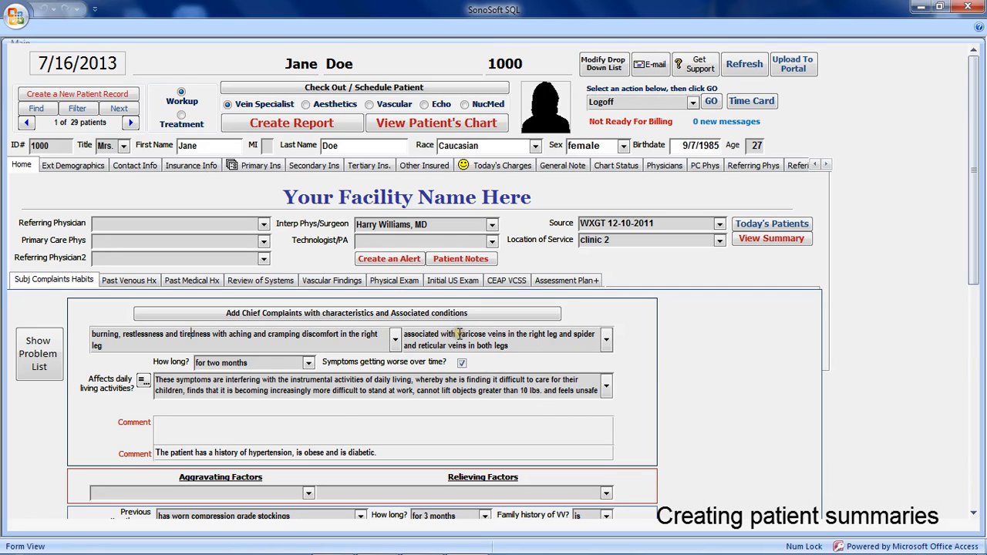
pyautogui.moveTo(458, 334); pyautogui.dragTo(513, 348)
pyautogui.hotkey('ctrl', 'c')
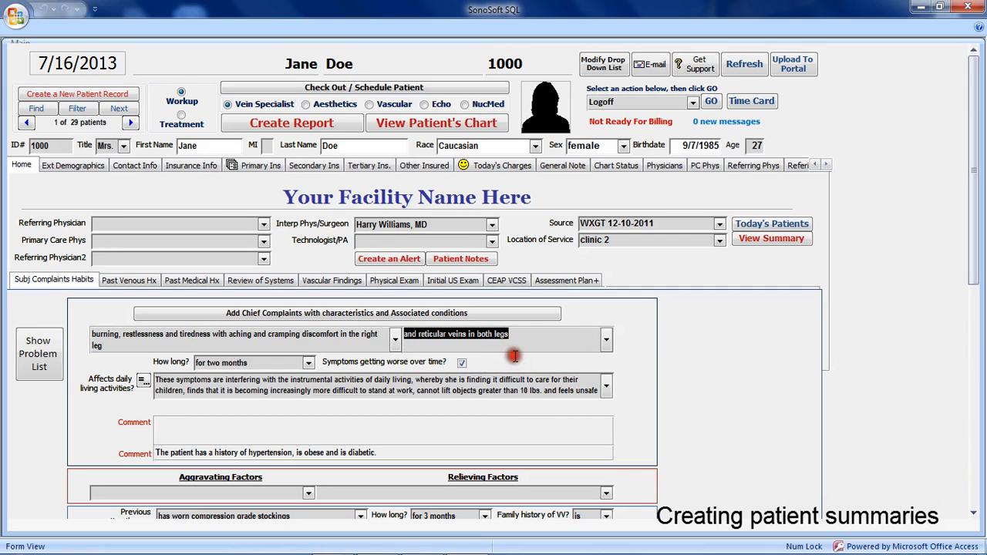
pyautogui.doubleClick(441, 345)
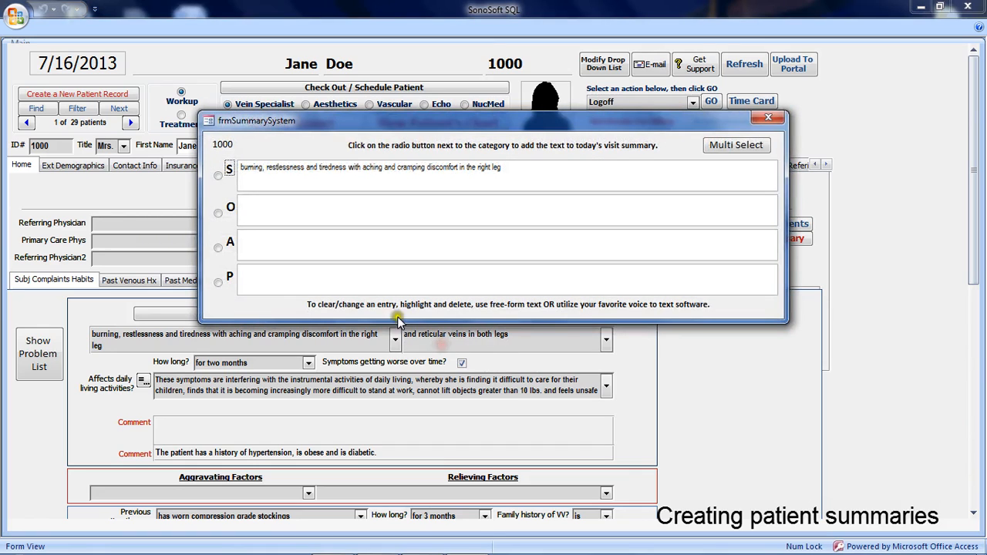
pyautogui.click(259, 215)
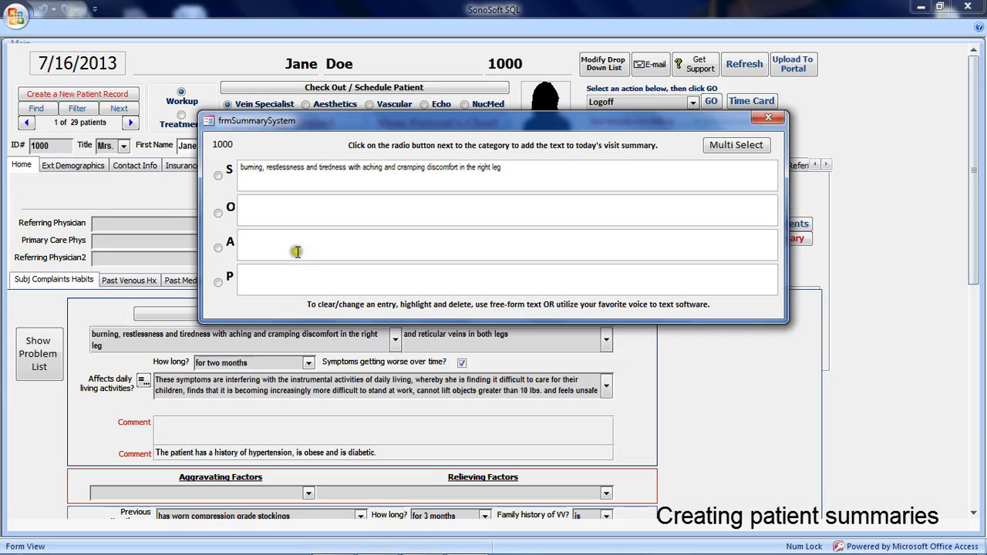
pyautogui.hotkey('ctrl', 'v')
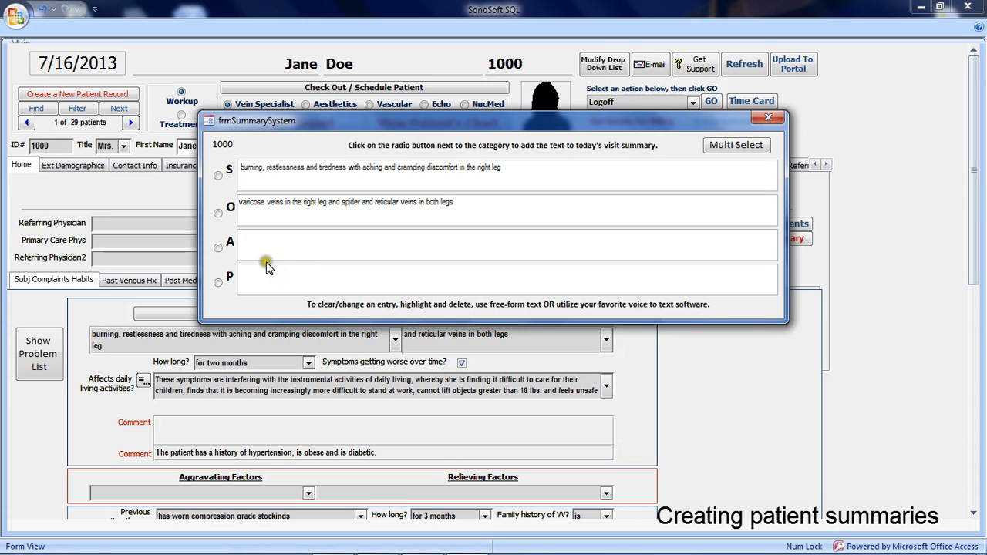
# Enter "Chronic venous insufficiency" as the Assessment and close the visit summary.
pyautogui.click(267, 250)
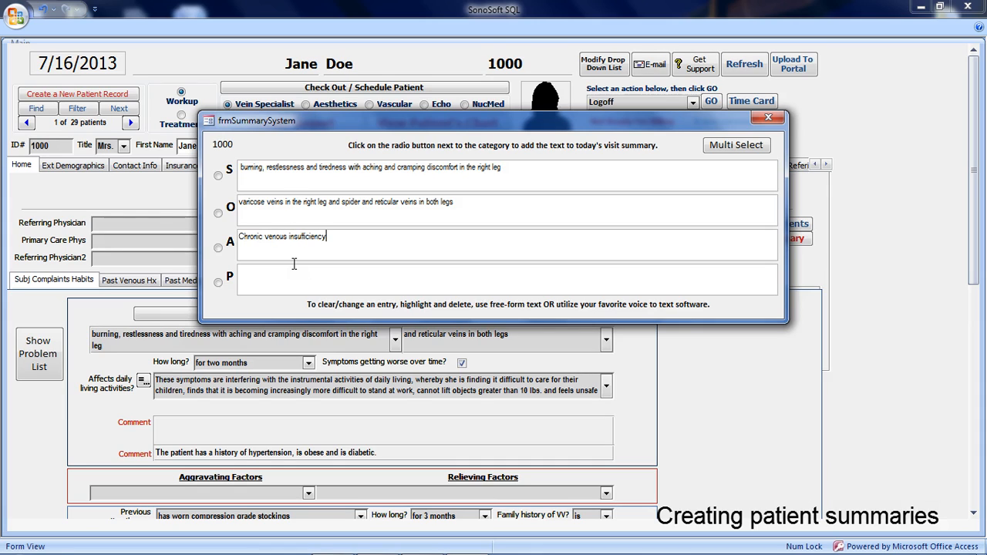
pyautogui.click(766, 117)
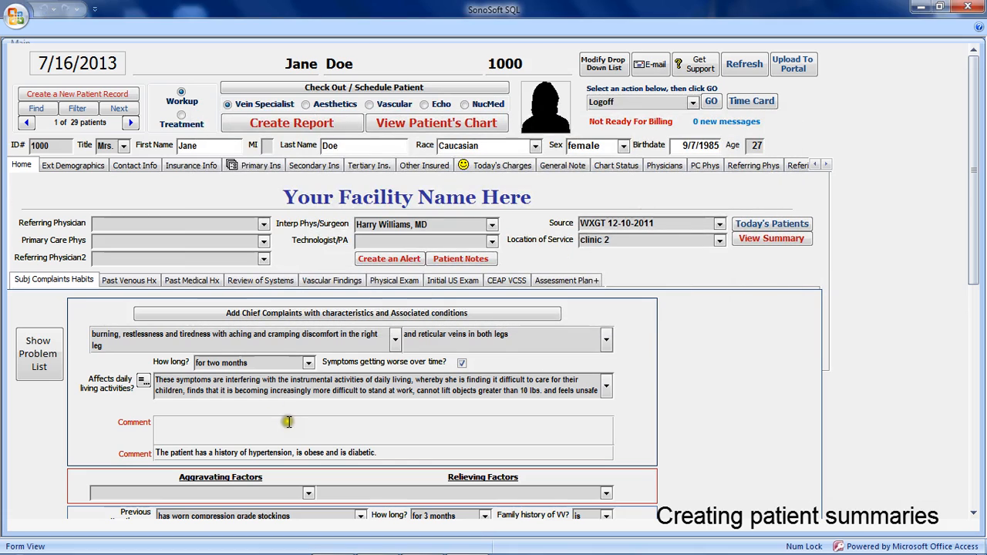
# Copy the exam name "Venous duplex ultrasound of the bilateral lower extremities" from the initial ultrasound exam into the summary's Plan section.
pyautogui.click(451, 281)
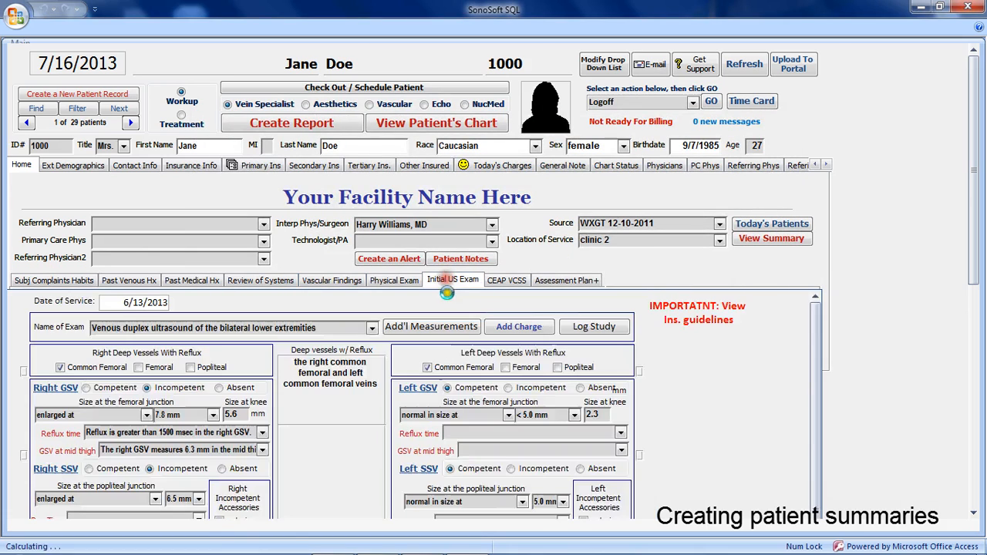
pyautogui.doubleClick(225, 332)
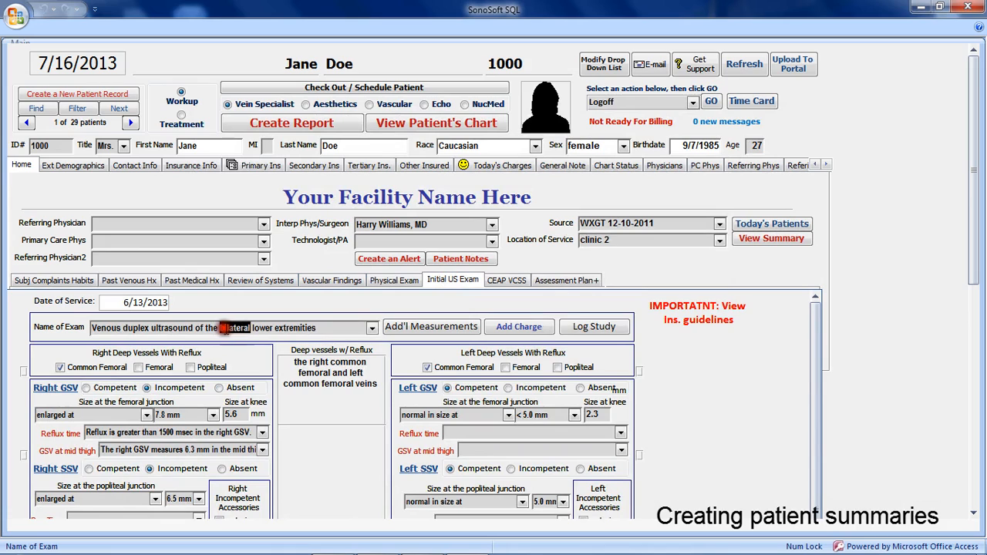
pyautogui.click(76, 327)
pyautogui.hotkey('ctrl', 'c')
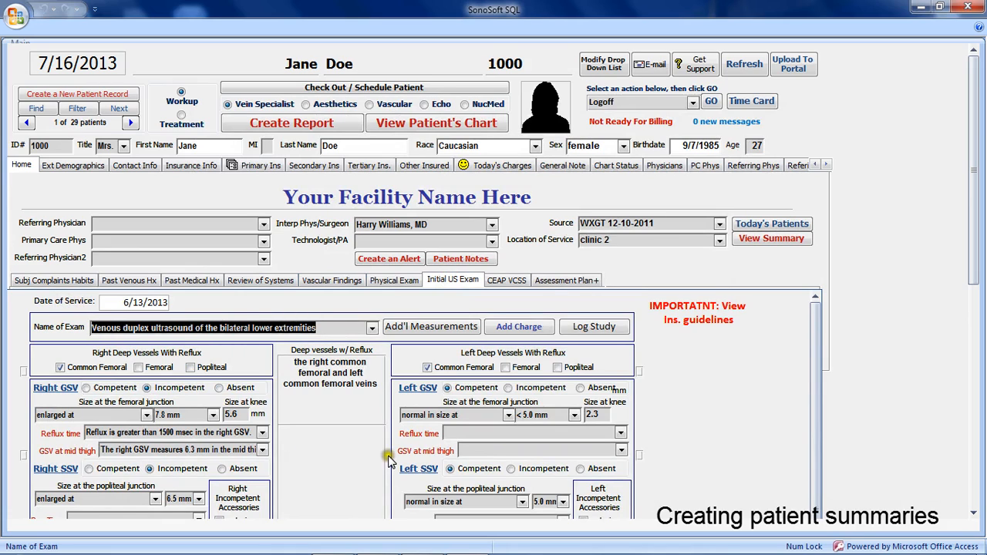
pyautogui.doubleClick(473, 432)
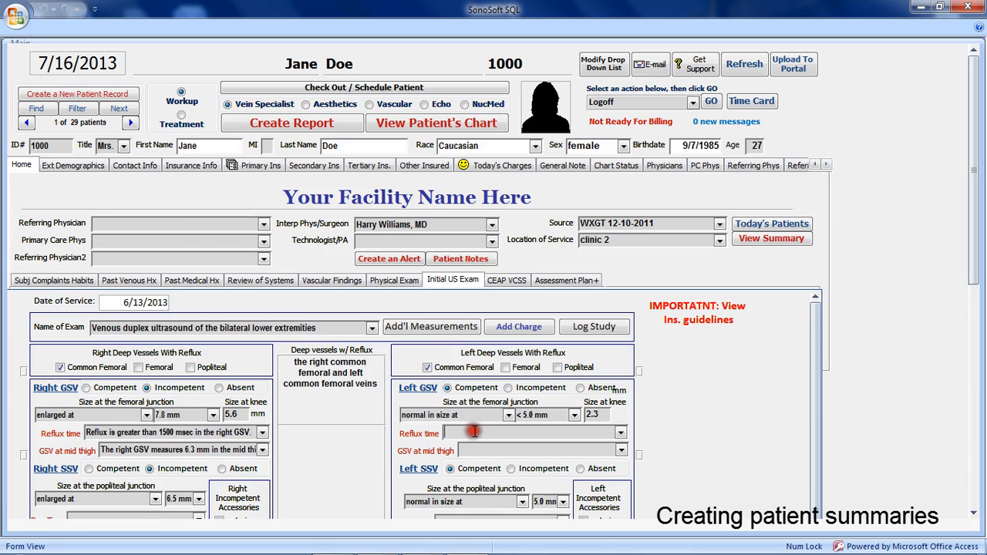
pyautogui.click(255, 276)
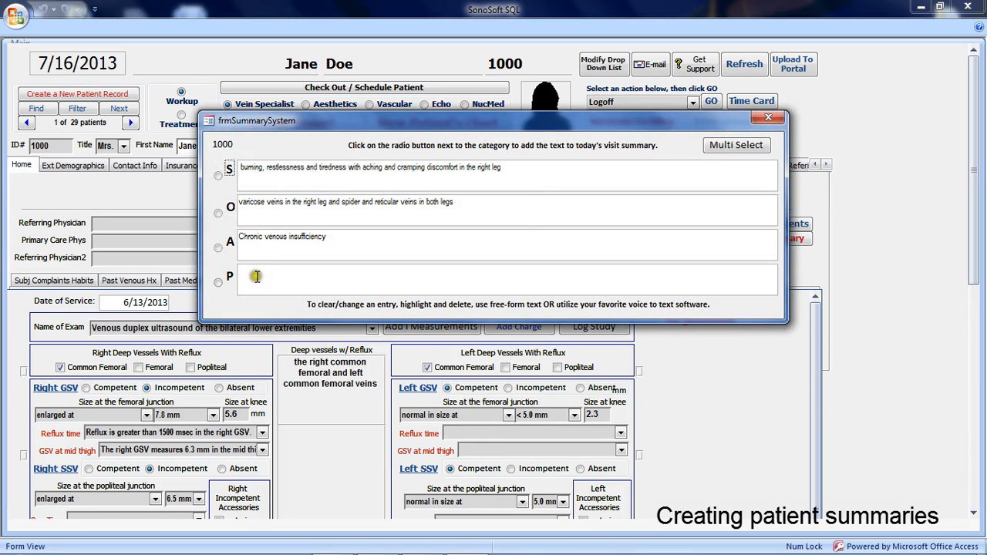
pyautogui.hotkey('ctrl', 'v')
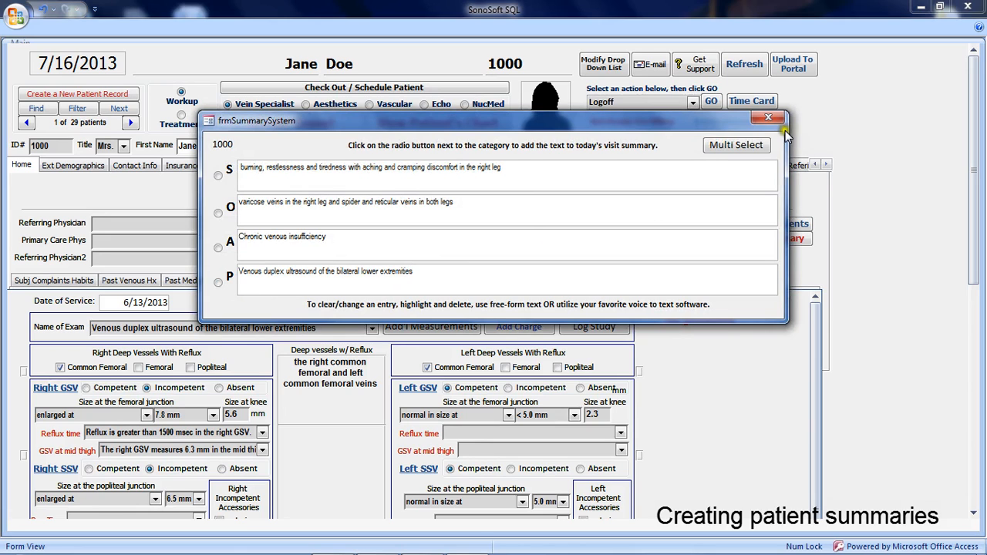
pyautogui.click(768, 118)
# Review the patient's summary history and highlight the Plan text of the July 16, 2013 entry.
pyautogui.click(771, 239)
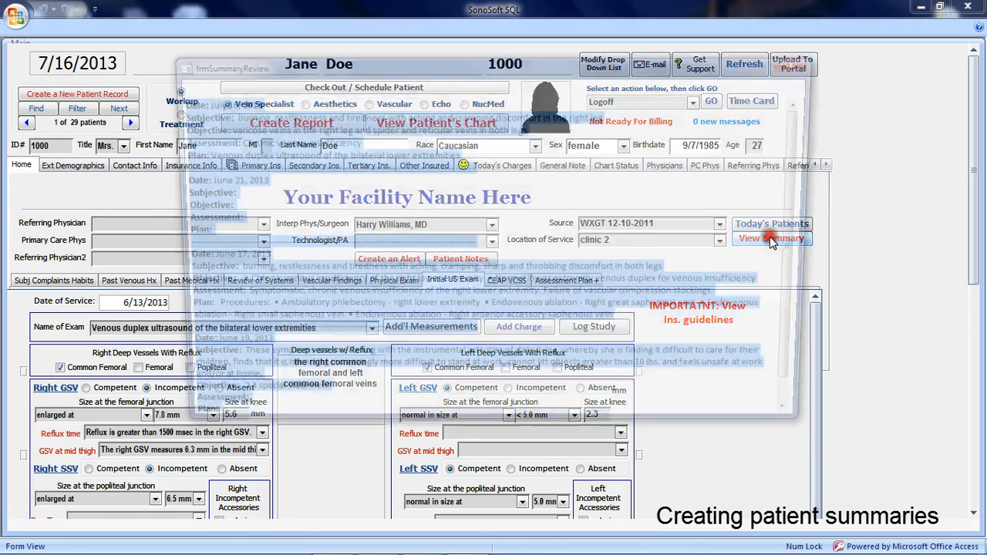
pyautogui.click(519, 155)
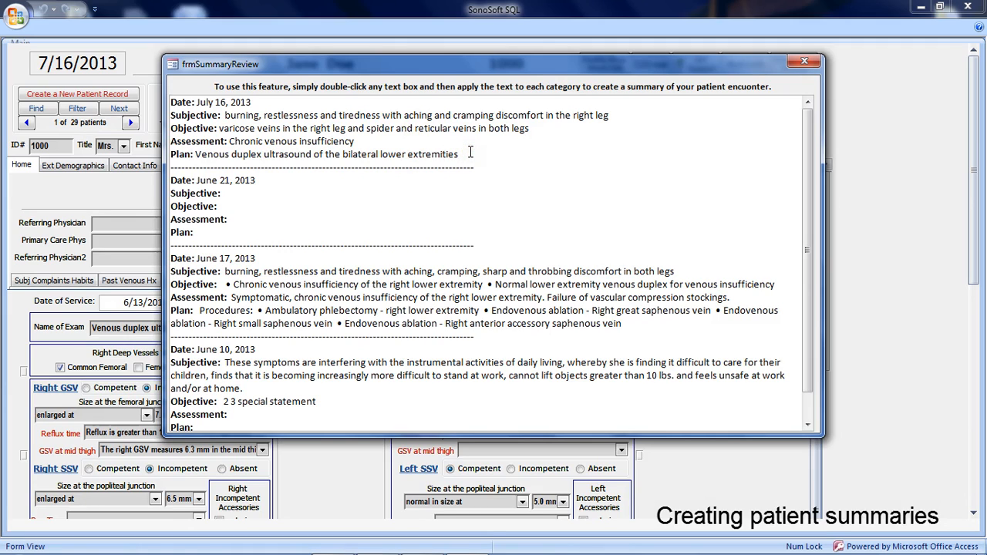
pyautogui.moveTo(468, 154); pyautogui.dragTo(195, 154)
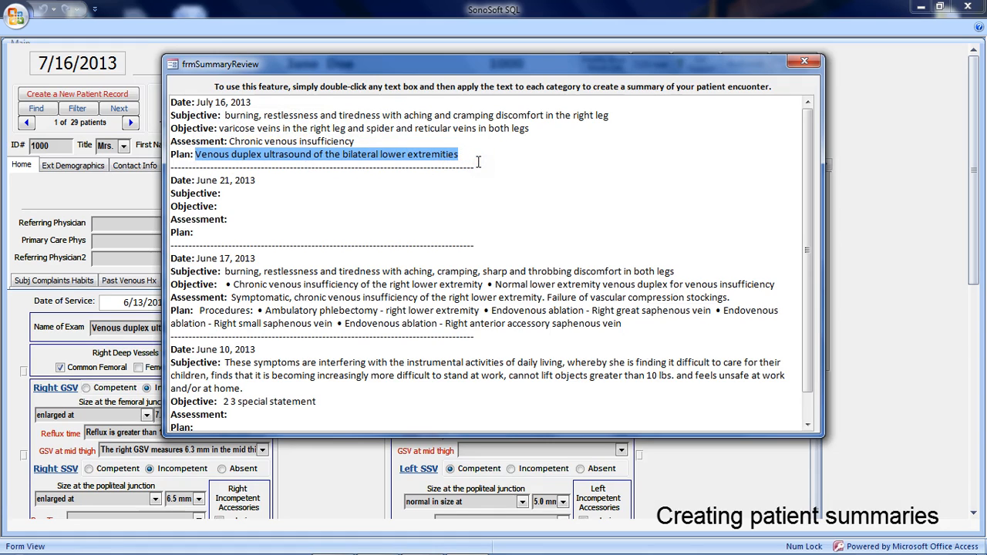
pyautogui.click(804, 61)
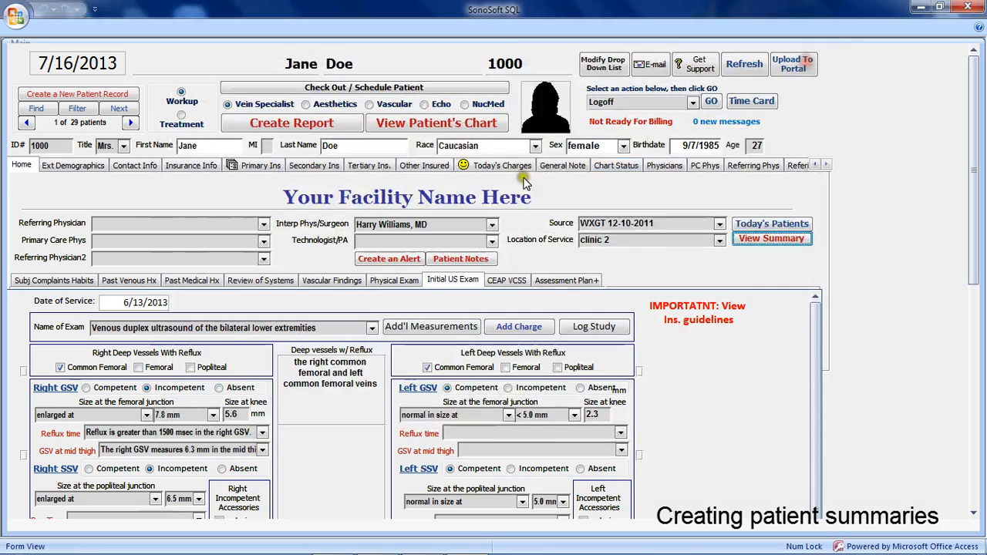
# Reopen today's summary from the ultrasound exam and delete its Plan text.
pyautogui.click(320, 330)
pyautogui.doubleClick(320, 330)
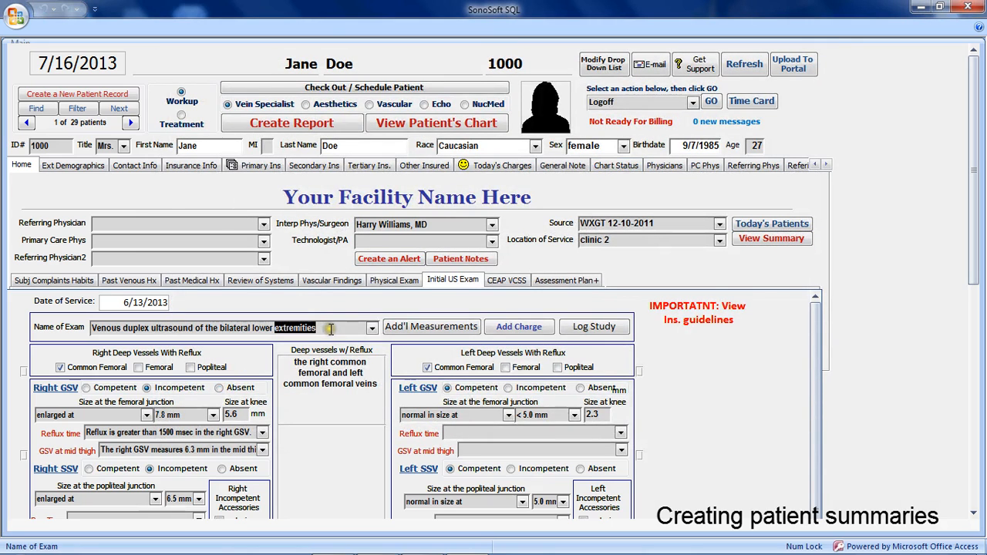
pyautogui.click(459, 434)
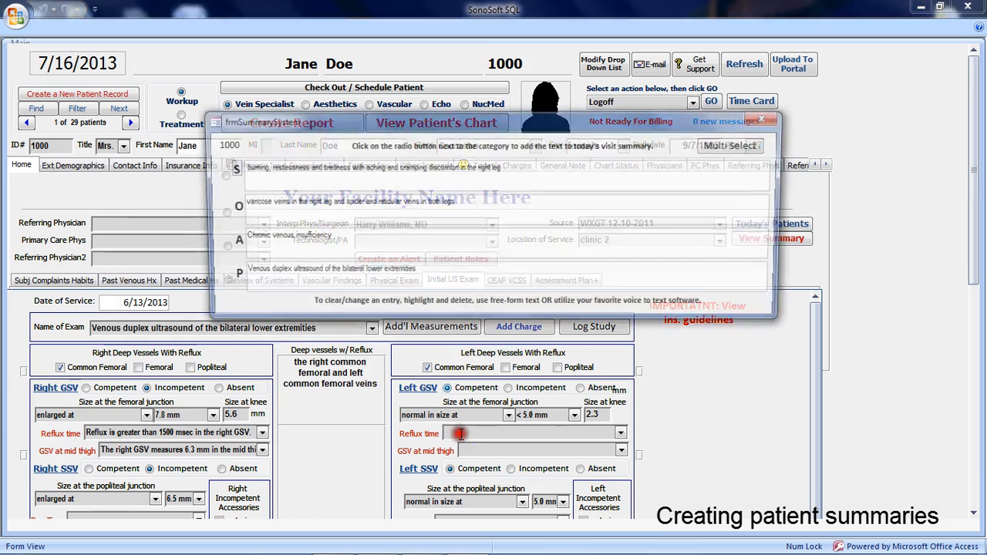
pyautogui.moveTo(417, 271); pyautogui.dragTo(207, 266)
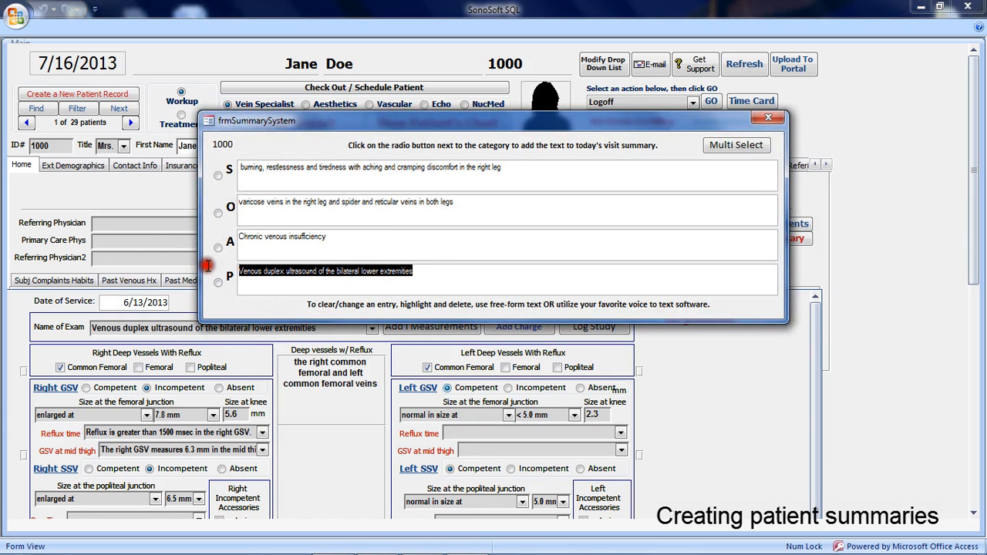
pyautogui.press('Delete')
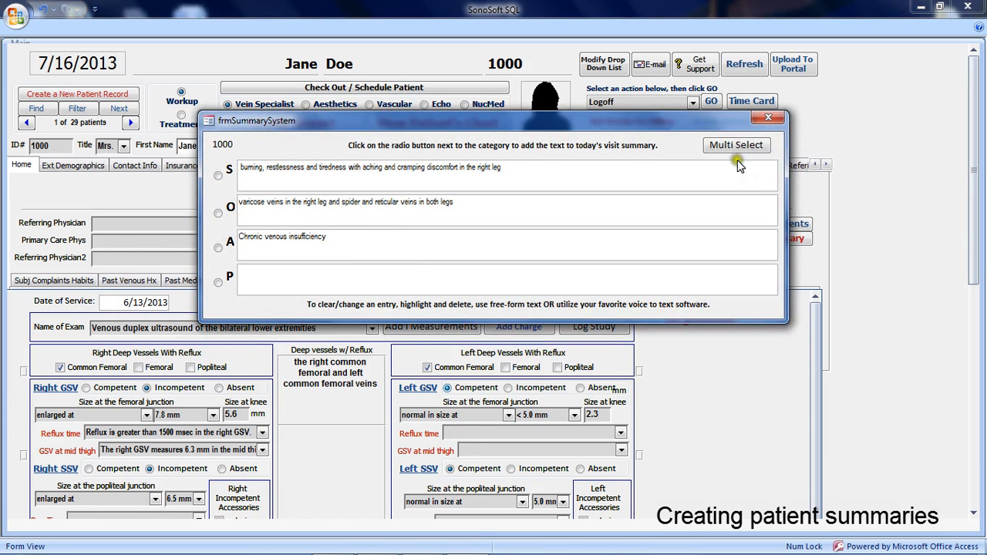
pyautogui.click(783, 118)
# Check the summary history for the July 16, 2013 entry and the earlier visits, then close it.
pyautogui.click(790, 240)
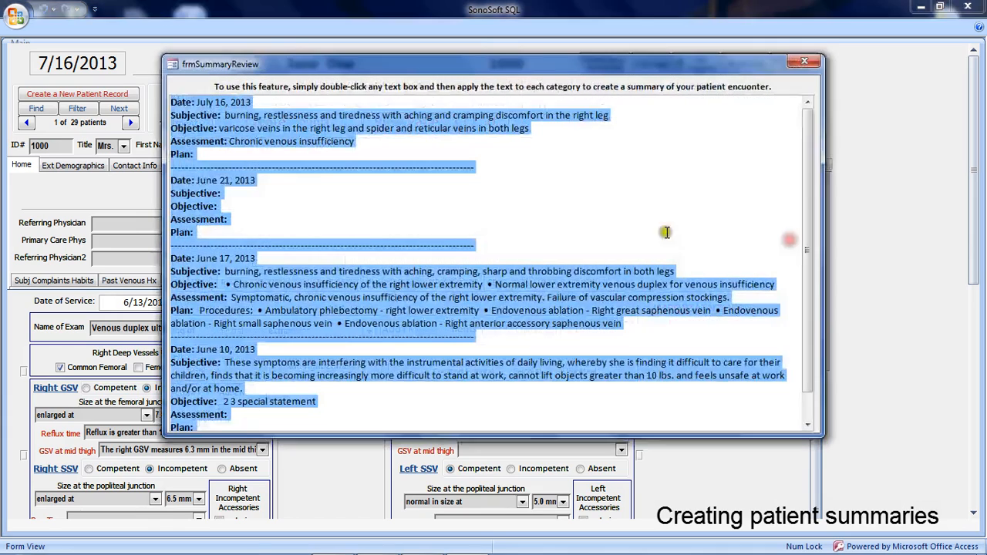
pyautogui.click(339, 161)
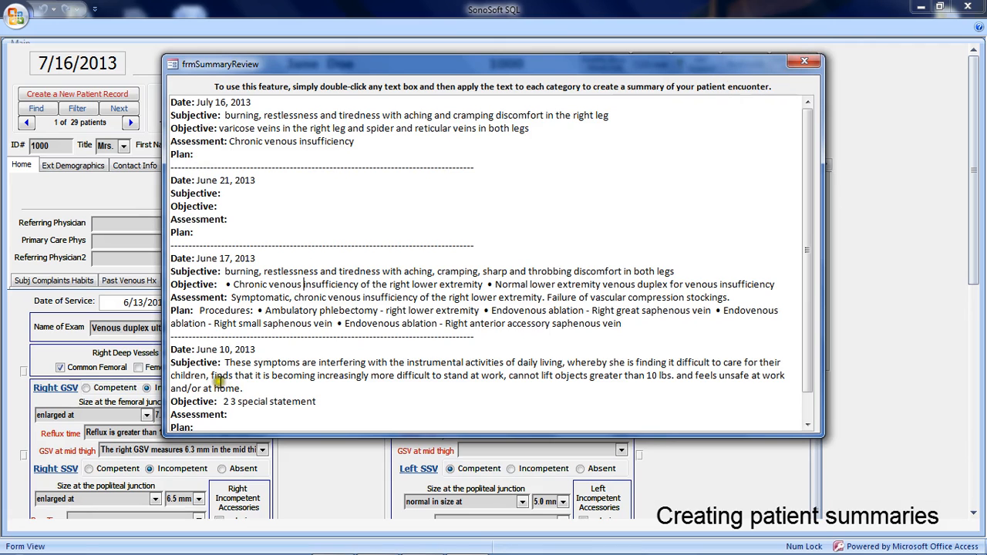
pyautogui.click(808, 298)
pyautogui.moveTo(808, 301); pyautogui.dragTo(794, 267)
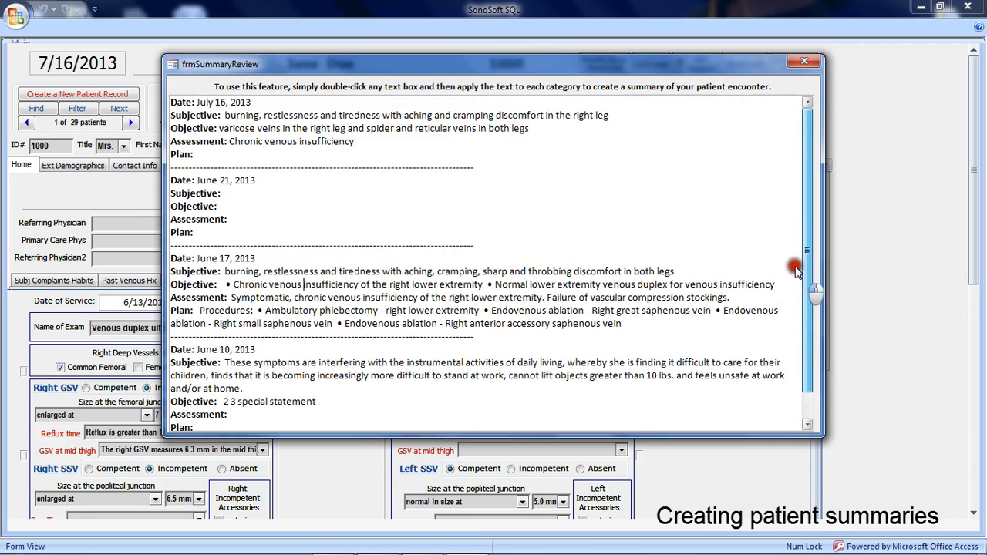
pyautogui.click(795, 61)
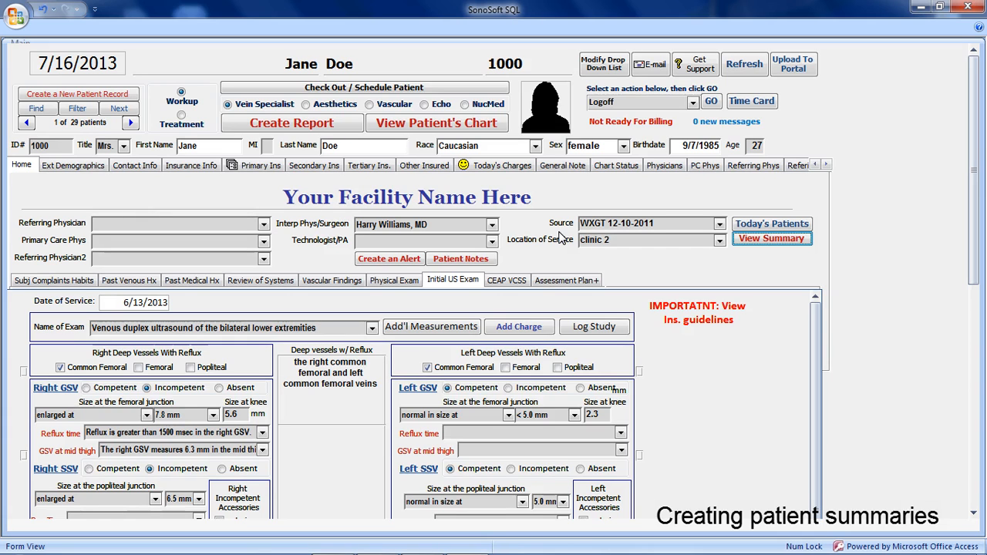
# Reopen the summary history and highlight the entries from July 16 through June 17, 2013.
pyautogui.click(767, 240)
pyautogui.click(251, 401)
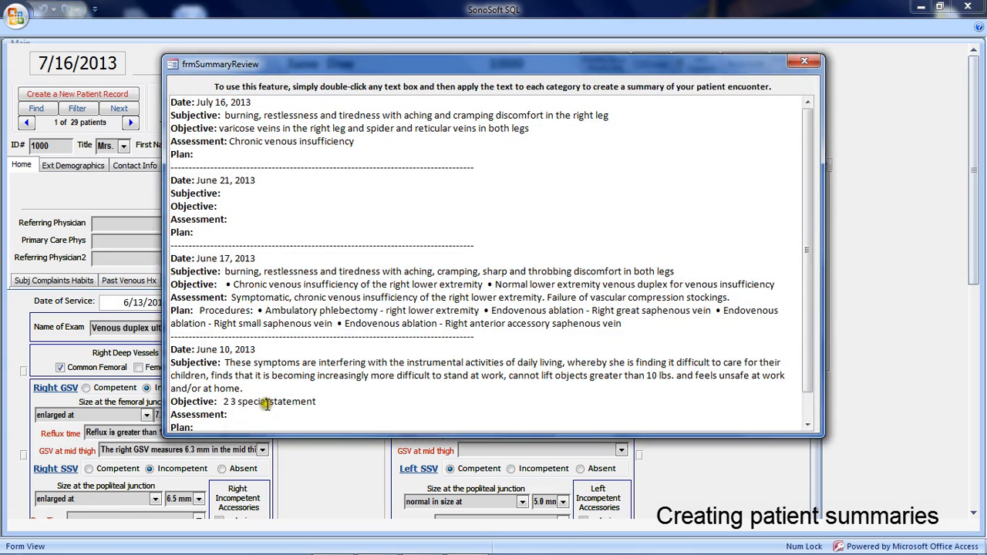
pyautogui.moveTo(638, 324); pyautogui.dragTo(128, 14)
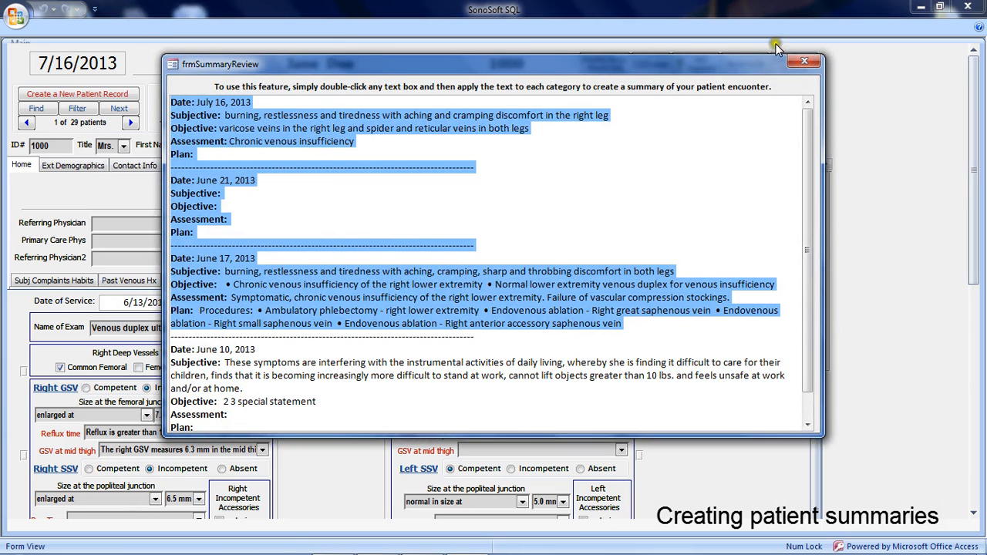
pyautogui.click(803, 62)
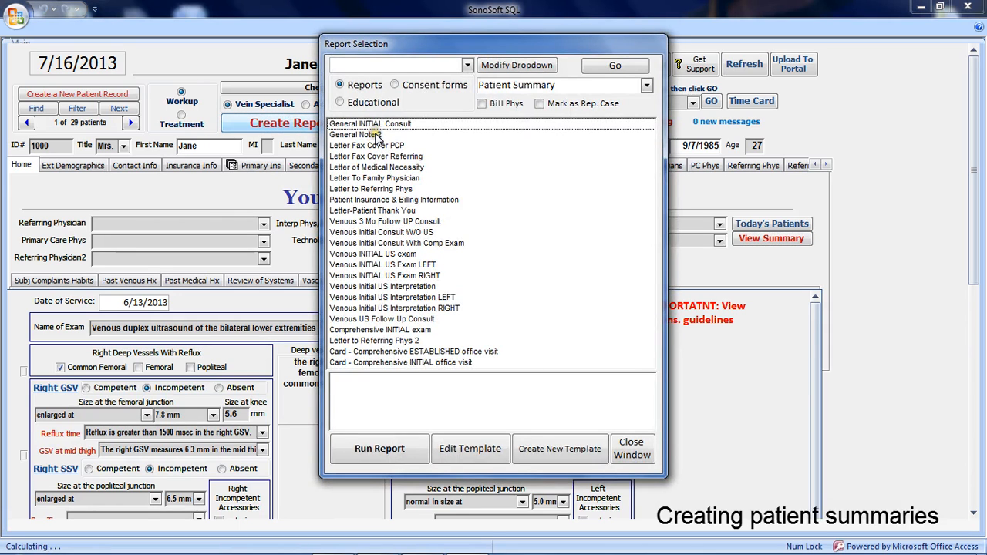
# View the available report templates, pick General Note2, and close the report selection without running a report.
pyautogui.click(378, 135)
pyautogui.click(632, 448)
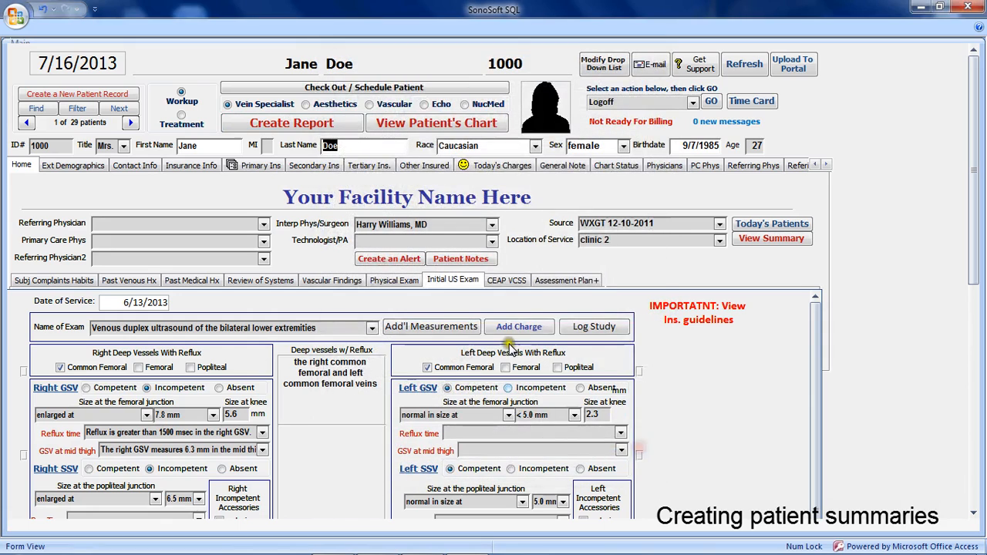
# Paste the copied visit summaries into the patient's general note, and delete the pasted text from it.
pyautogui.click(542, 166)
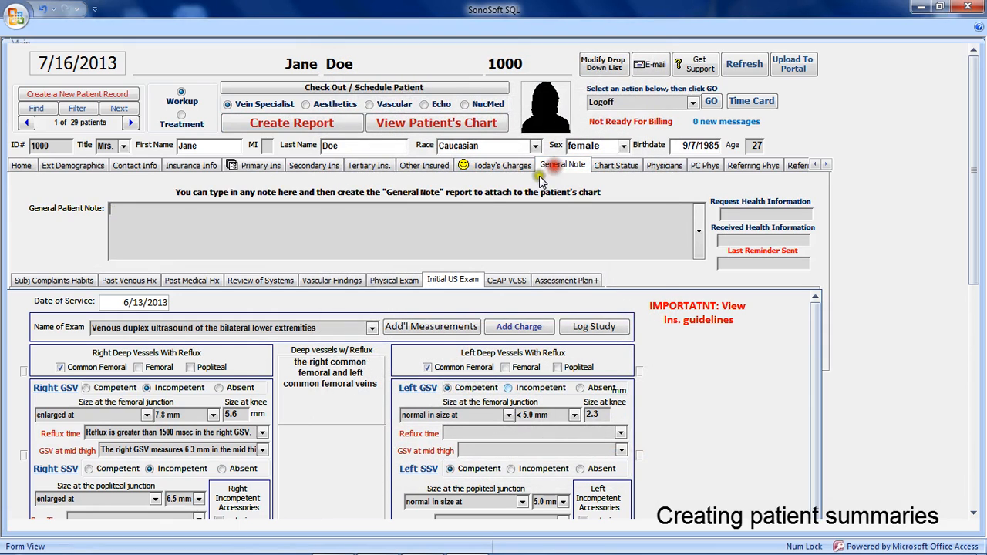
pyautogui.doubleClick(377, 228)
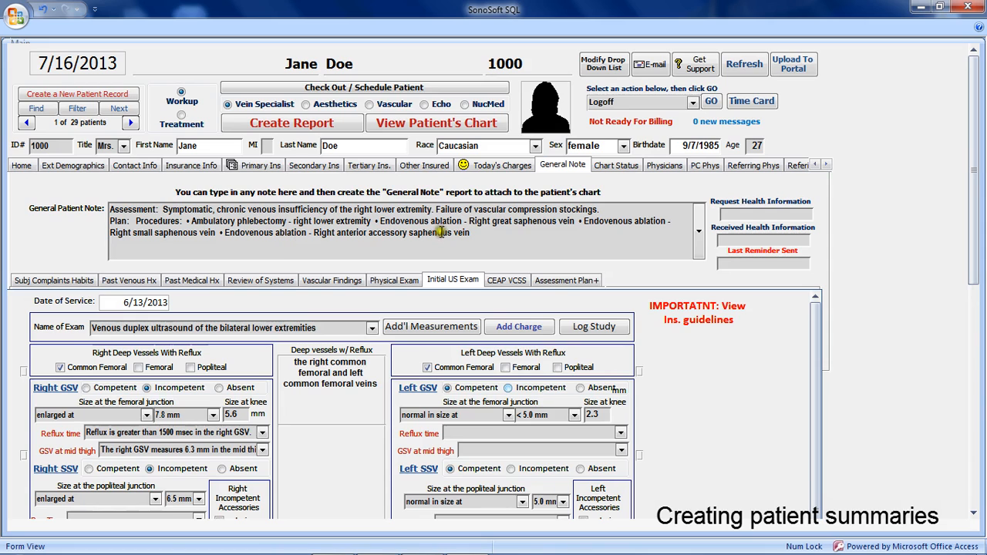
pyautogui.moveTo(506, 248); pyautogui.dragTo(214, 187)
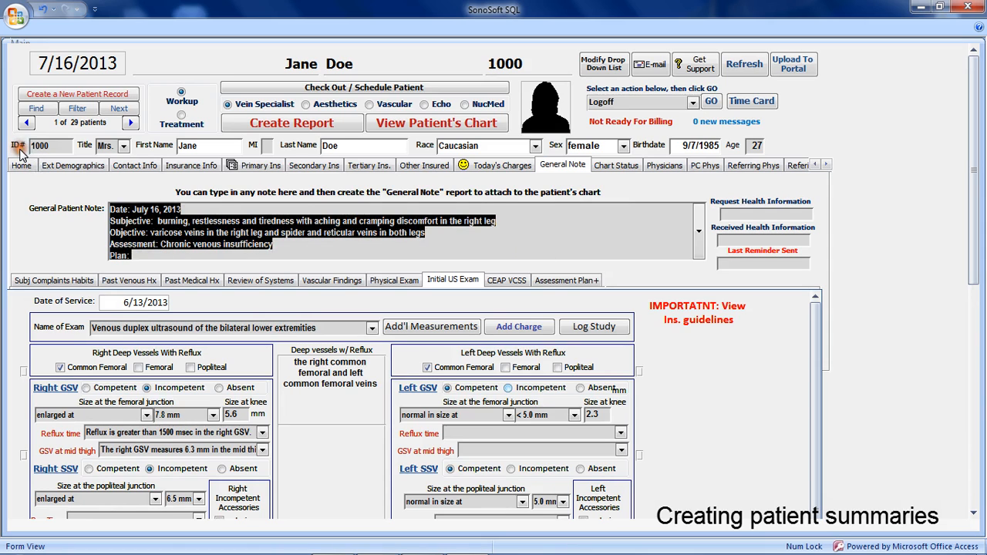
pyautogui.press('Delete')
# Run the General Note 2 report for the patient.
pyautogui.click(295, 126)
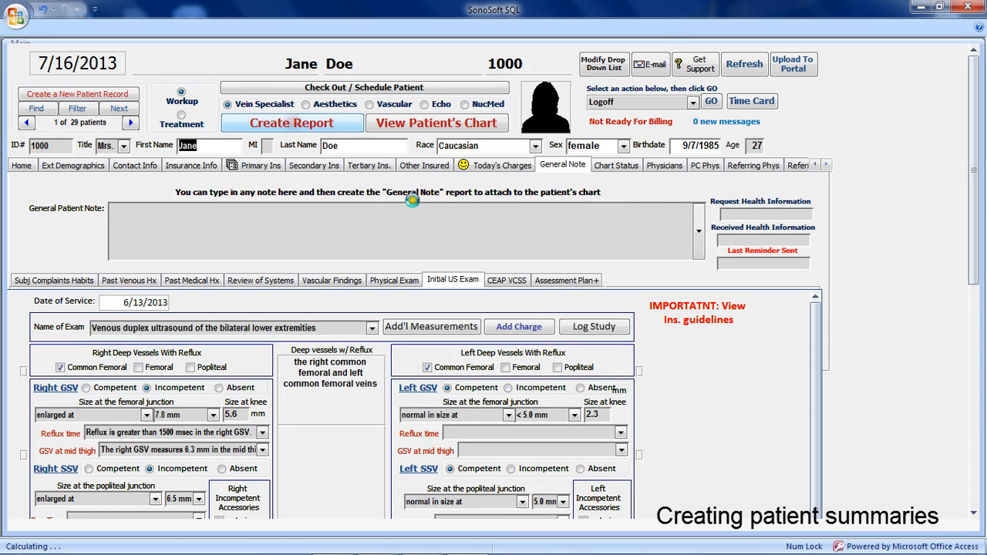
pyautogui.click(378, 134)
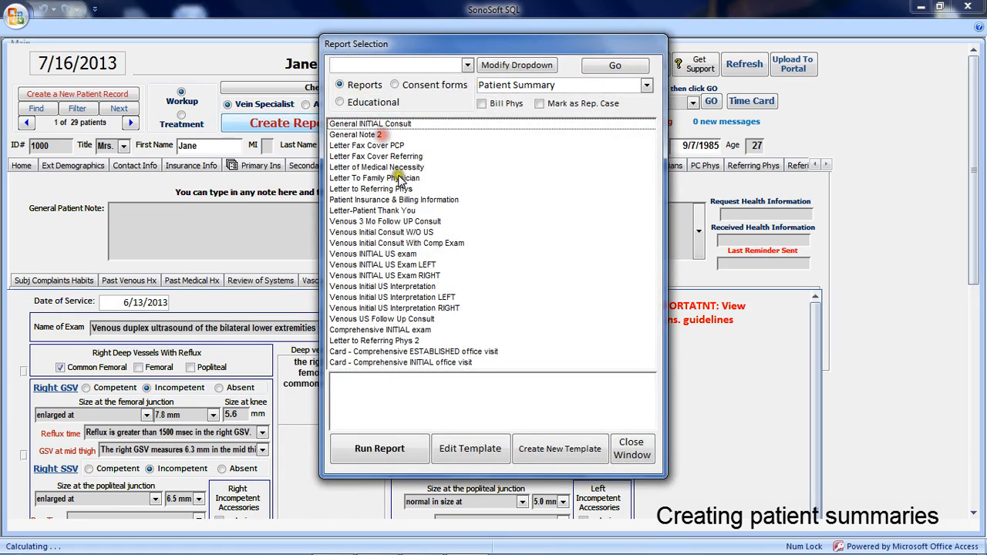
pyautogui.click(364, 135)
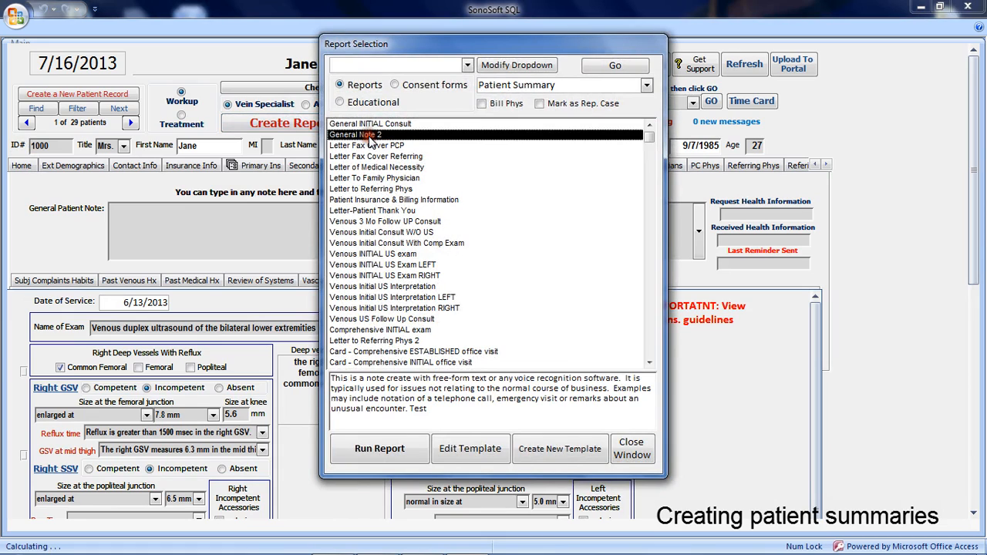
pyautogui.click(405, 449)
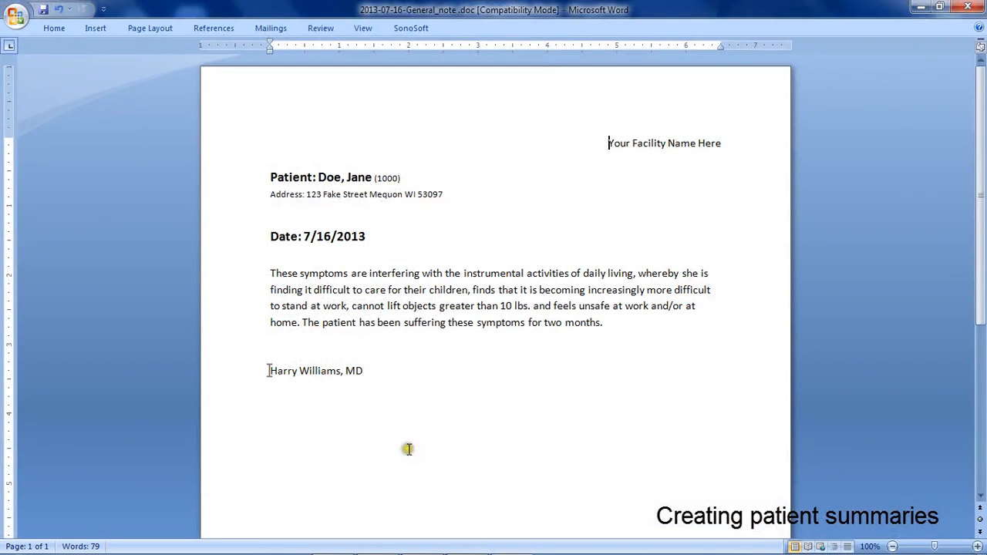
# Replace the symptoms paragraph in the general note document with the copied visit summaries from July 16 through June 17, 2013, and check the result.
pyautogui.moveTo(621, 329); pyautogui.dragTo(257, 252)
pyautogui.hotkey('ctrl', 'v')
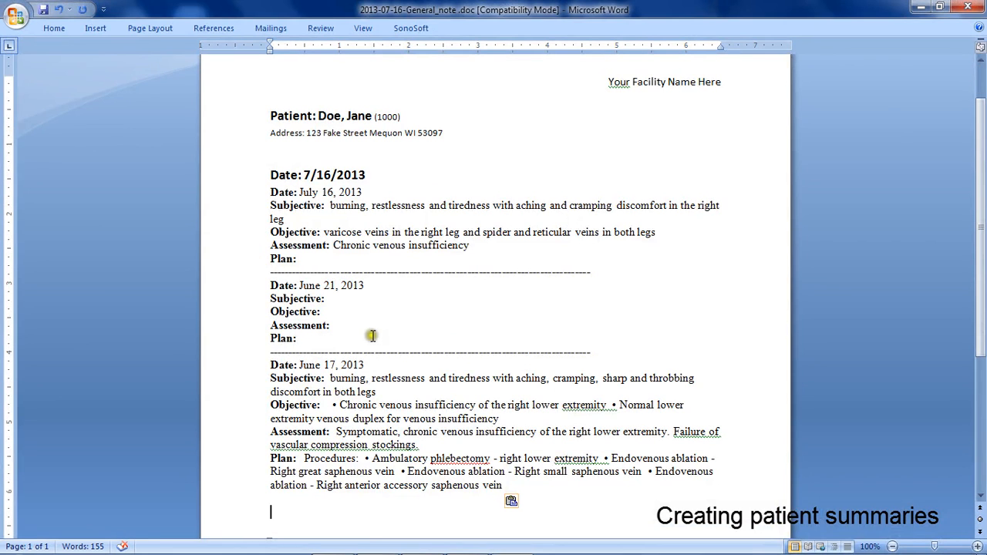
pyautogui.scroll(-5, 424, 356)
pyautogui.scroll(7, 452, 367)
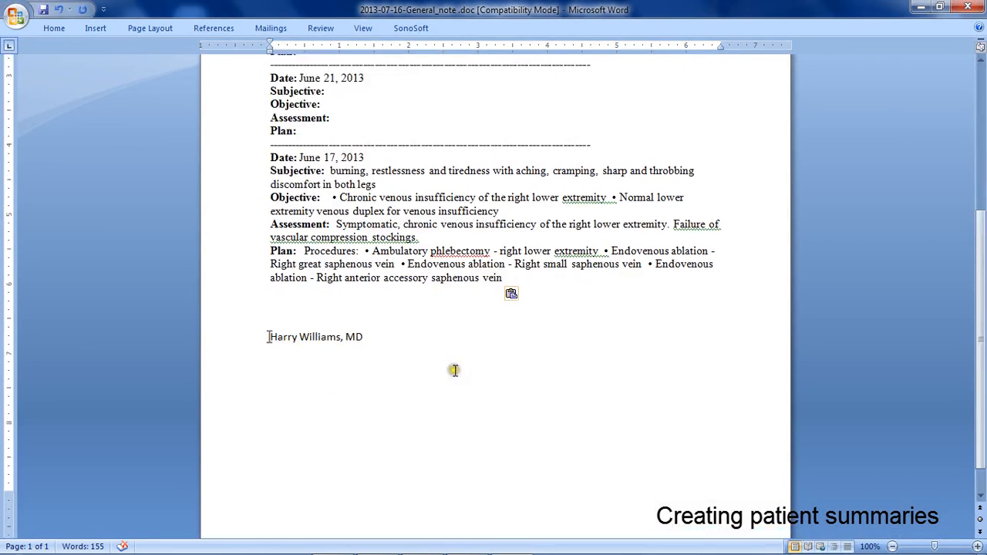
# Close the general note document and return to the Home section of the patient's record.
pyautogui.click(969, 9)
pyautogui.click(491, 321)
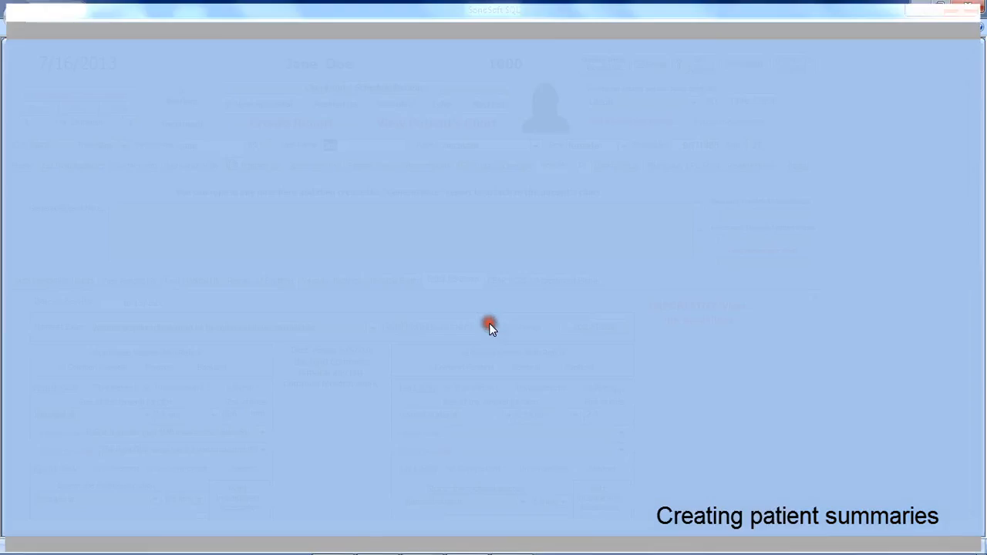
pyautogui.click(31, 166)
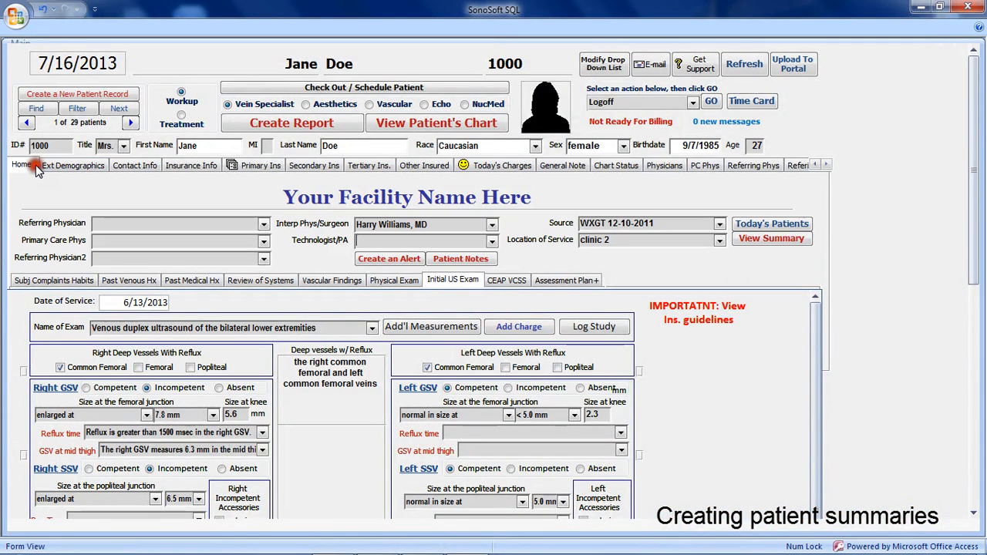